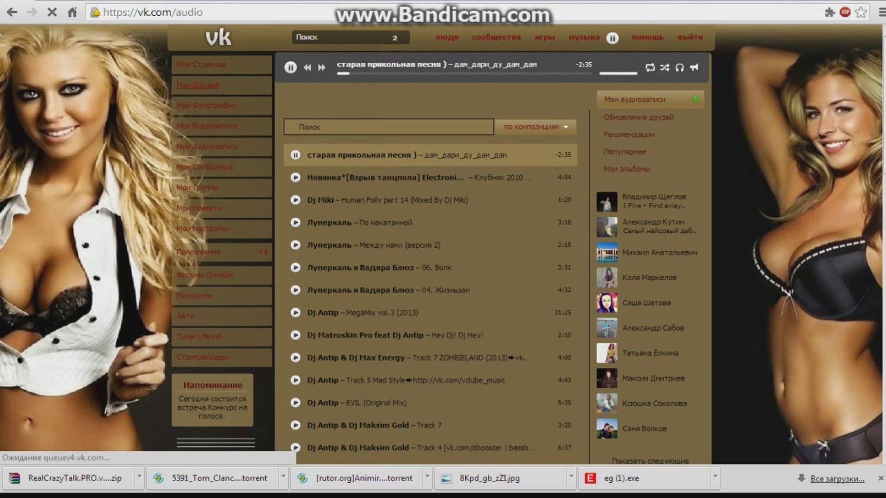
# - Search the VK friends list for the friend by name and open their profile page
pyautogui.scroll(-4, 319, 231)
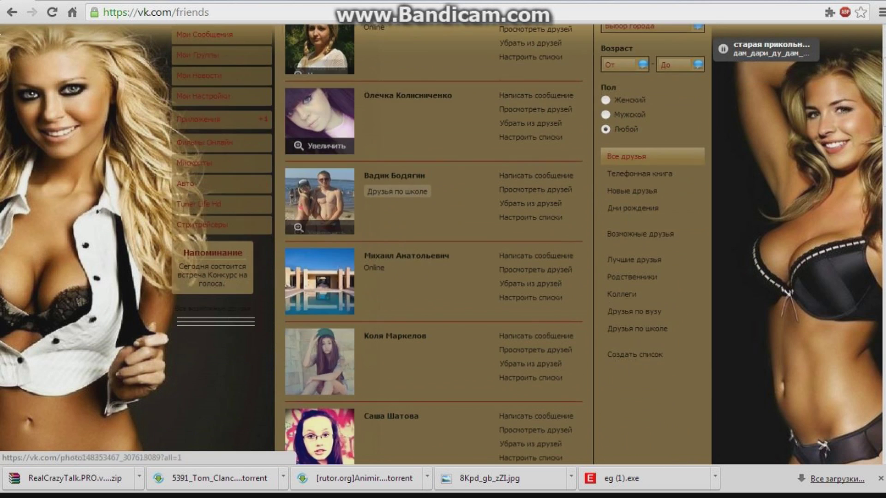
pyautogui.scroll(4, 318, 231)
pyautogui.write('gft')
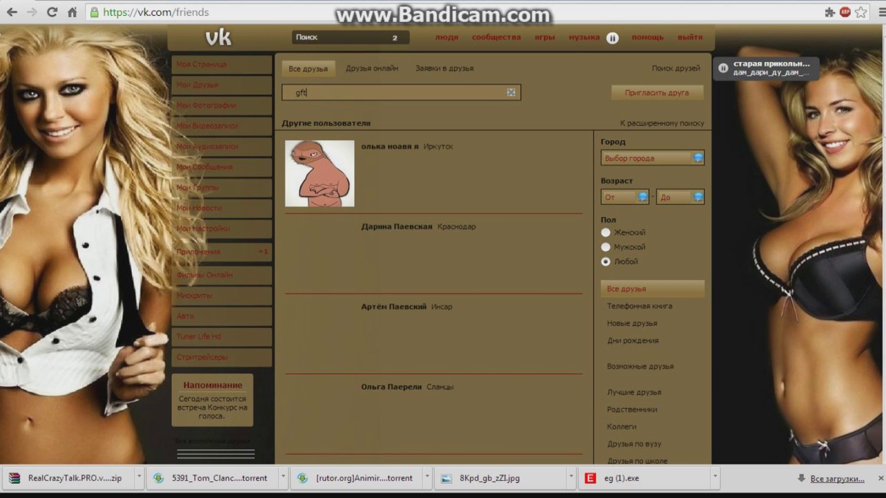
pyautogui.press('BackSpace')
pyautogui.click(320, 169)
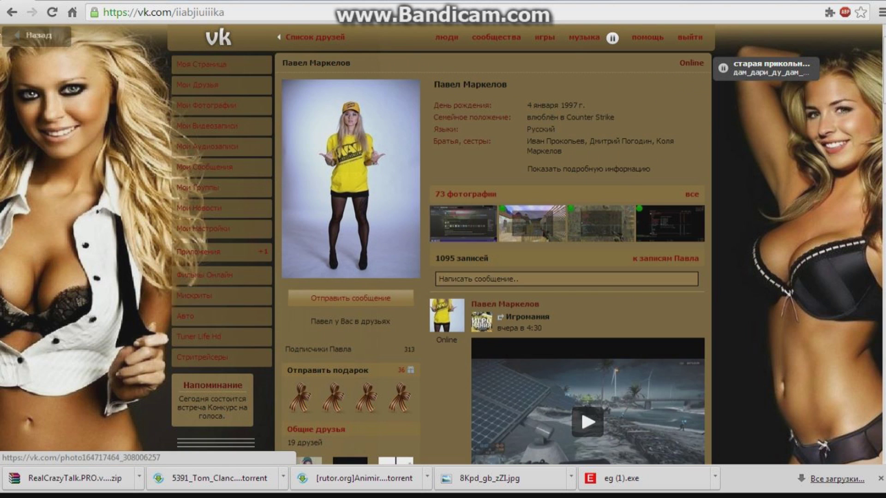
# - Open the friend's profile picture and page through the photos to photo 4, showing two boys
pyautogui.scroll(-2, 567, 184)
pyautogui.click(351, 118)
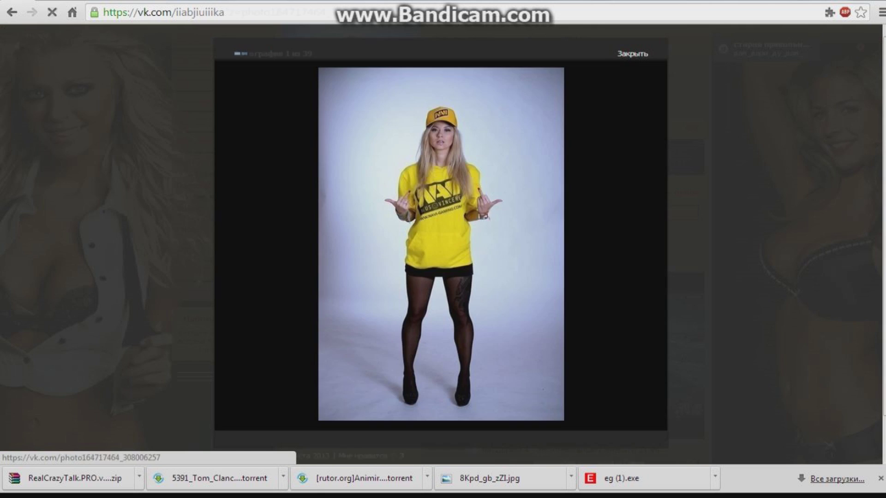
pyautogui.click(351, 118)
pyautogui.click(351, 118)
pyautogui.press('Right')
pyautogui.press('Right')
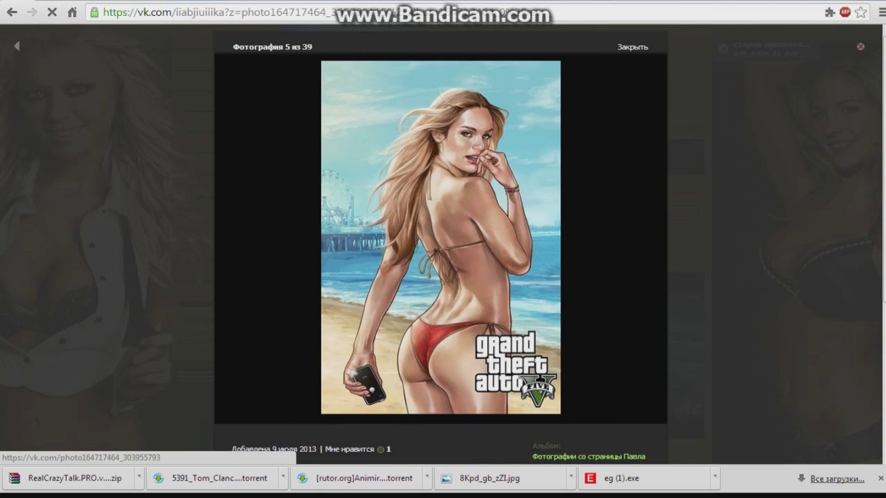
pyautogui.press('Left')
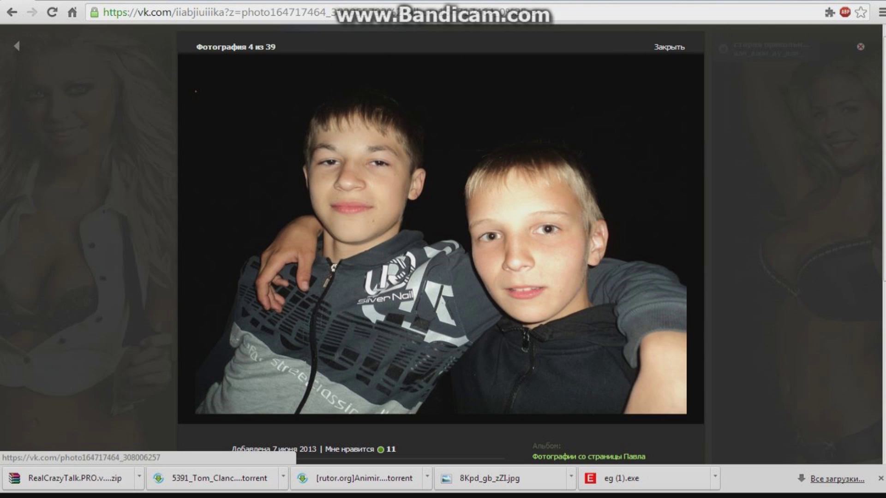
# - Switch to CrazyTalk, go to the script stage and preview the current talking animation of the photo
pyautogui.moveTo(884, 137)
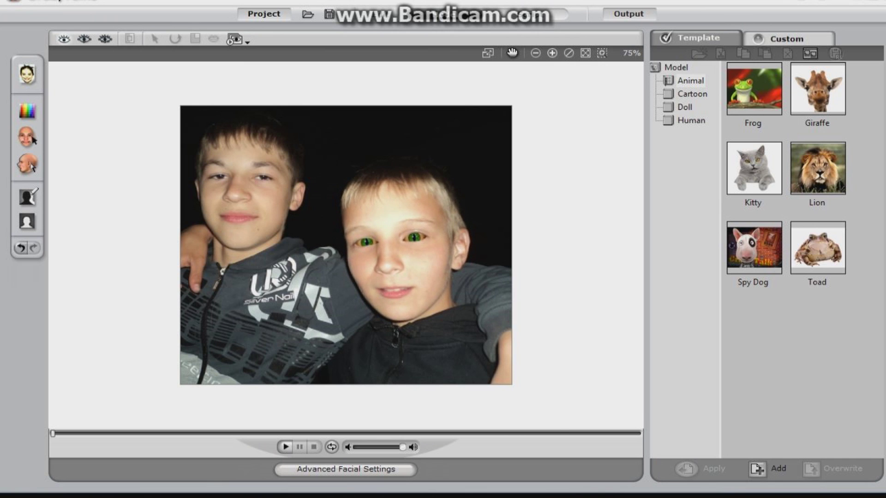
pyautogui.press('+')
pyautogui.click(531, 14)
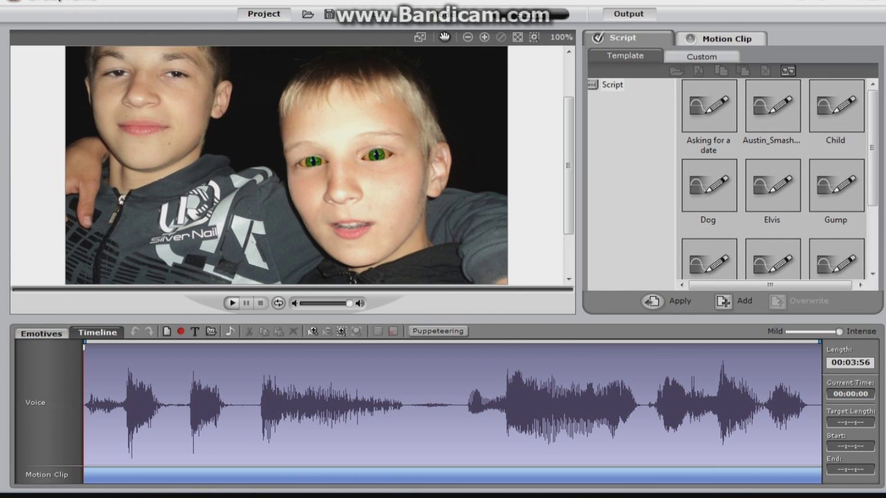
pyautogui.press('space')
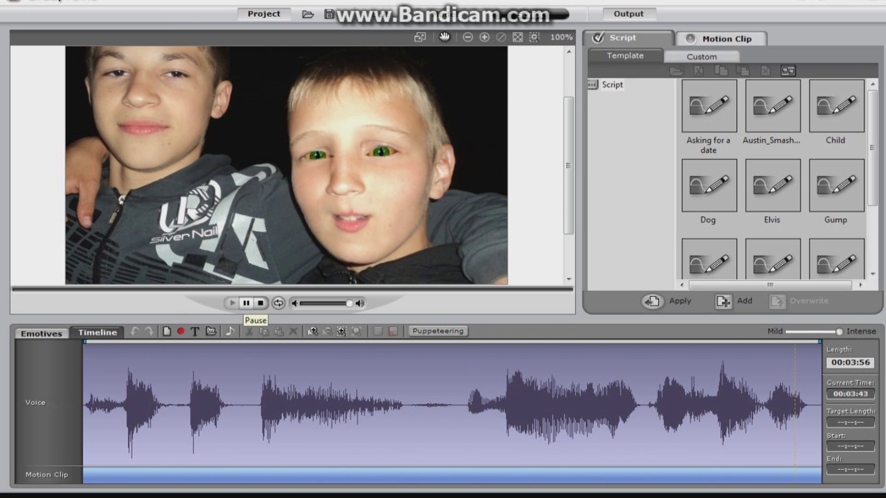
pyautogui.click(246, 303)
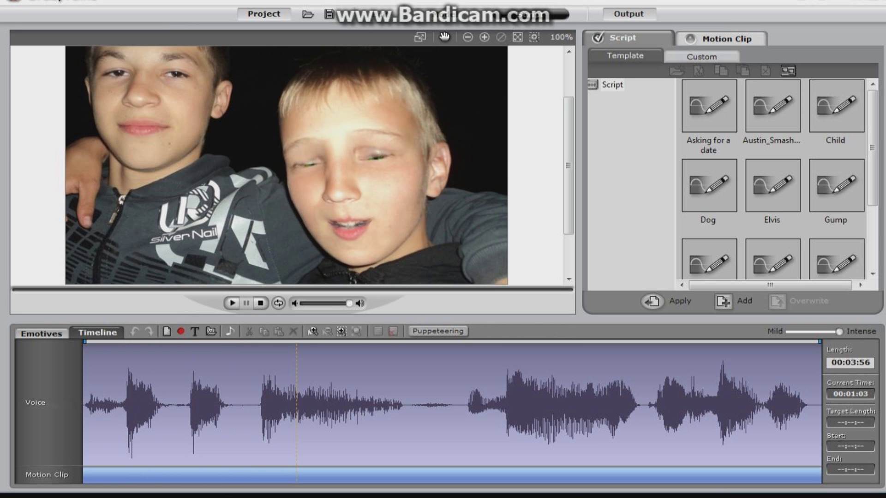
# - Try the Lion script template on the photo's face and zoom the preview out to 75%
pyautogui.click(709, 259)
pyautogui.moveTo(872, 162); pyautogui.dragTo(873, 181)
pyautogui.doubleClick(699, 242)
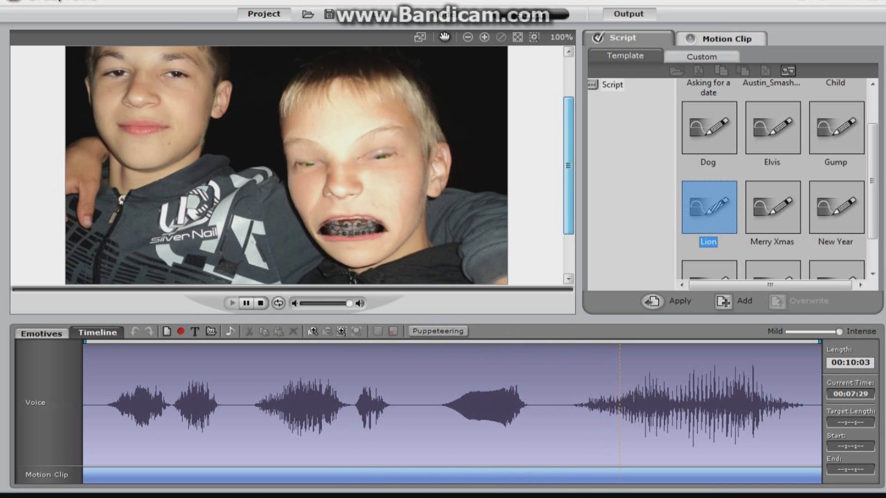
pyautogui.scroll(-1, 287, 165)
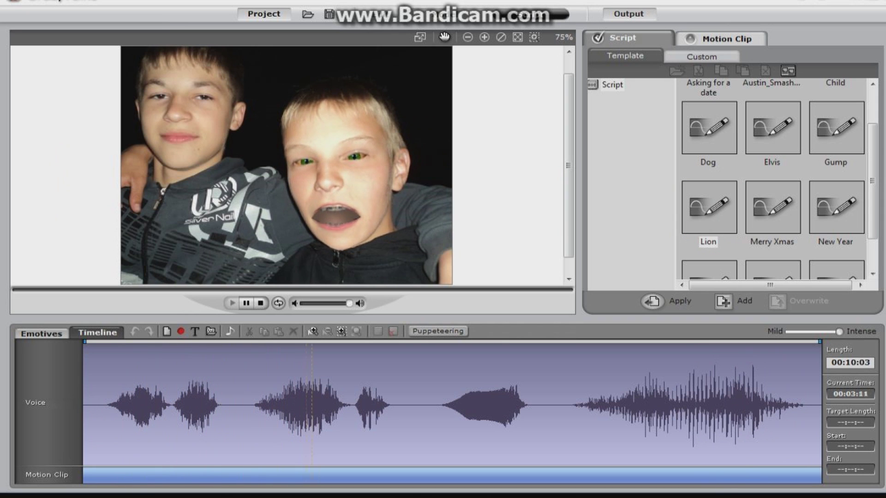
# - Try out the Dog, Child, Elvis and You are ready script templates on the face one after another
pyautogui.moveTo(724, 144); pyautogui.dragTo(472, 398)
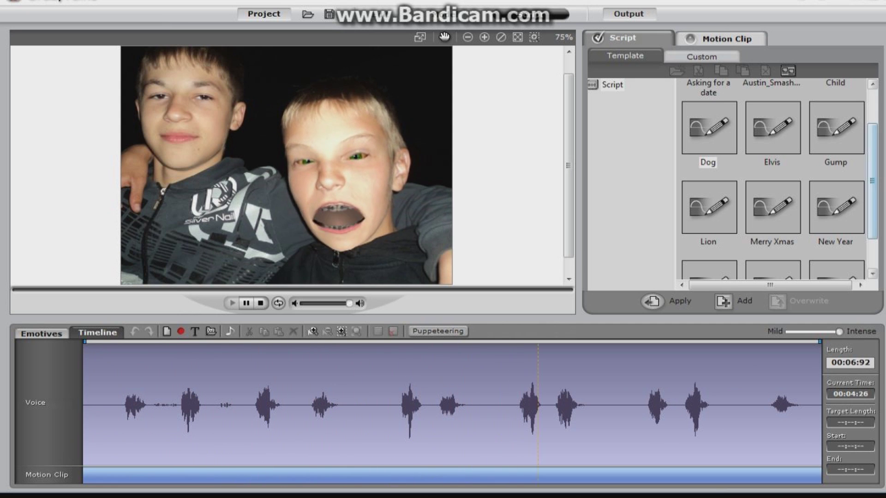
pyautogui.scroll(2, 773, 180)
pyautogui.click(836, 108)
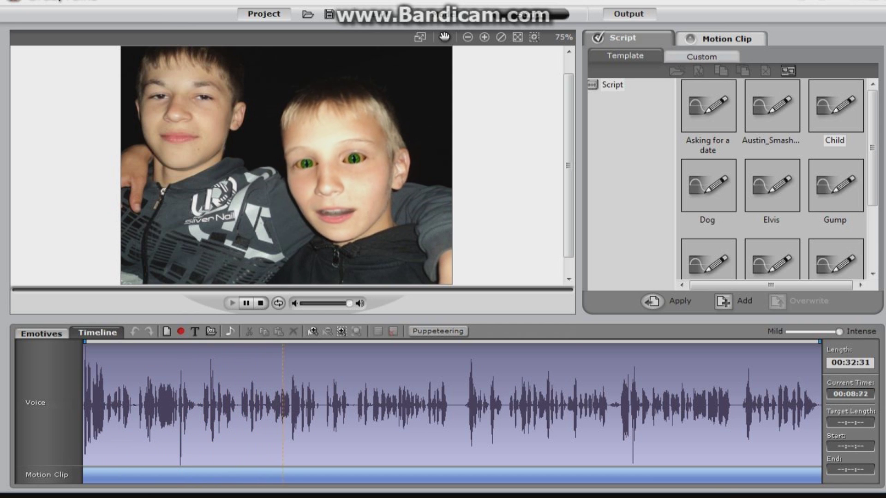
pyautogui.moveTo(771, 199); pyautogui.dragTo(459, 385)
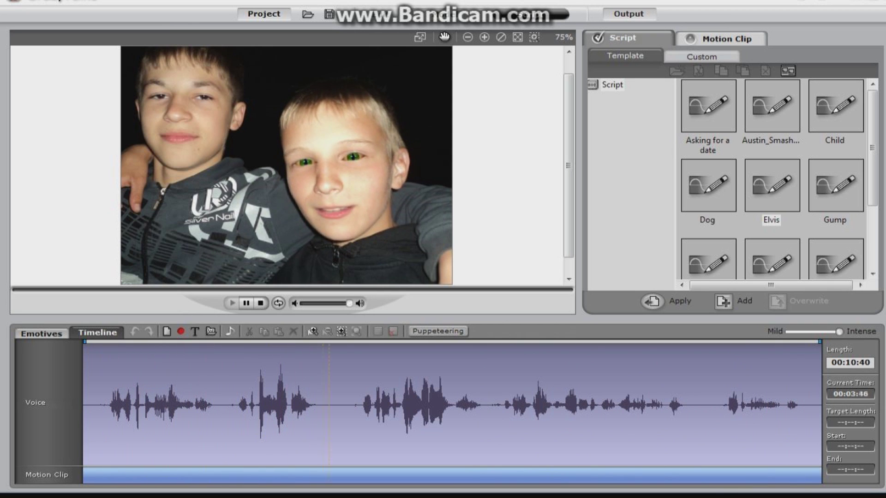
pyautogui.scroll(-3, 771, 208)
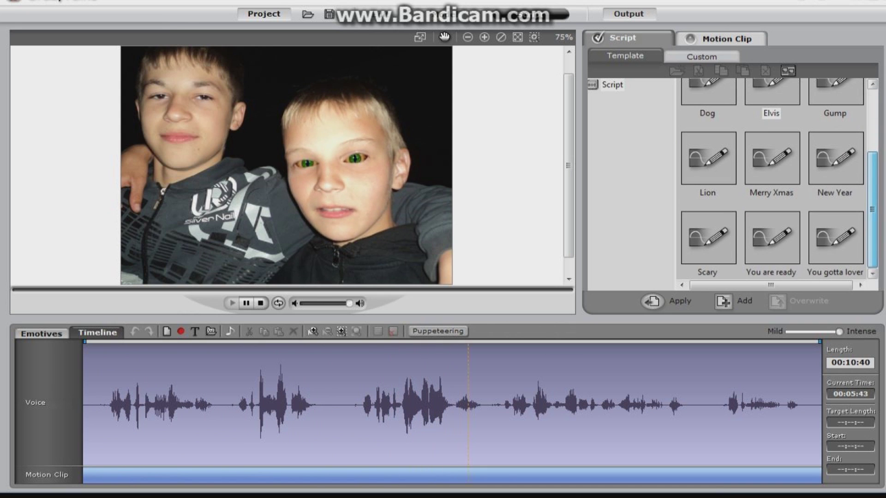
pyautogui.moveTo(778, 252); pyautogui.dragTo(564, 411)
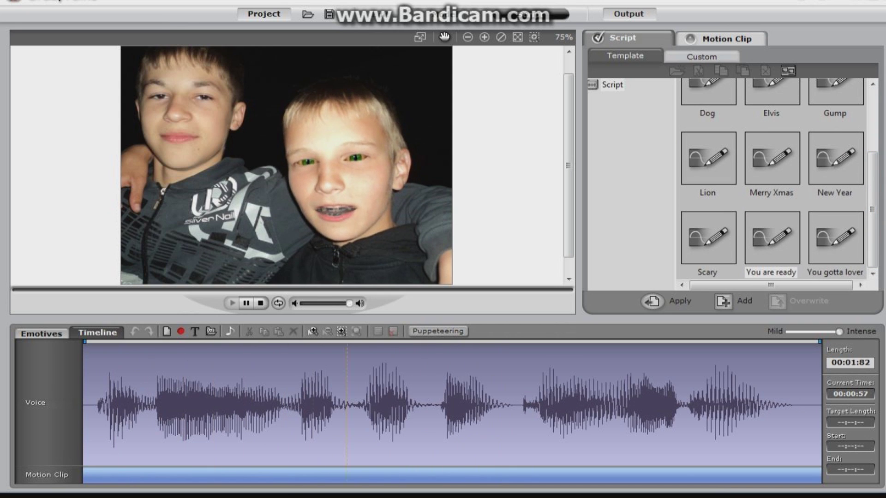
# - Lower the playback volume to about a third and apply the Scary script template, pausing its preview
pyautogui.moveTo(349, 303); pyautogui.dragTo(319, 303)
pyautogui.doubleClick(708, 237)
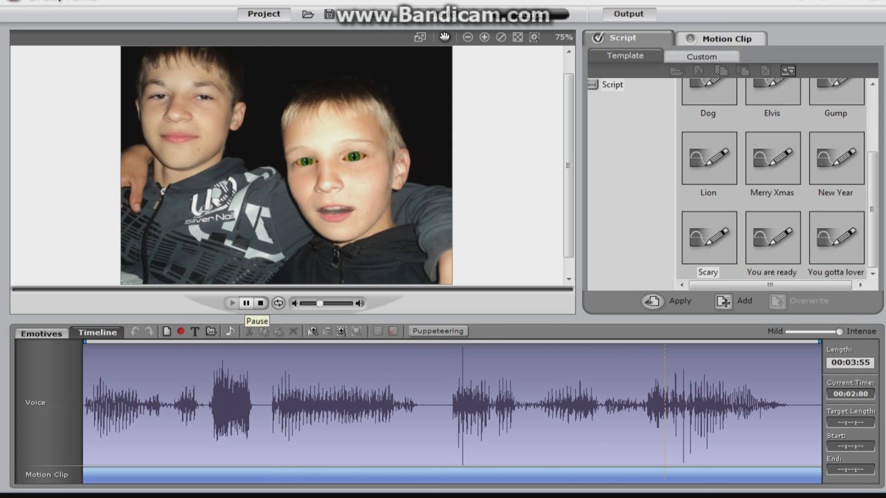
pyautogui.click(246, 303)
# - Try the Angry motion clip from 5_Grumpy at the start of the Motion Clip track, preview it and delete it
pyautogui.click(701, 56)
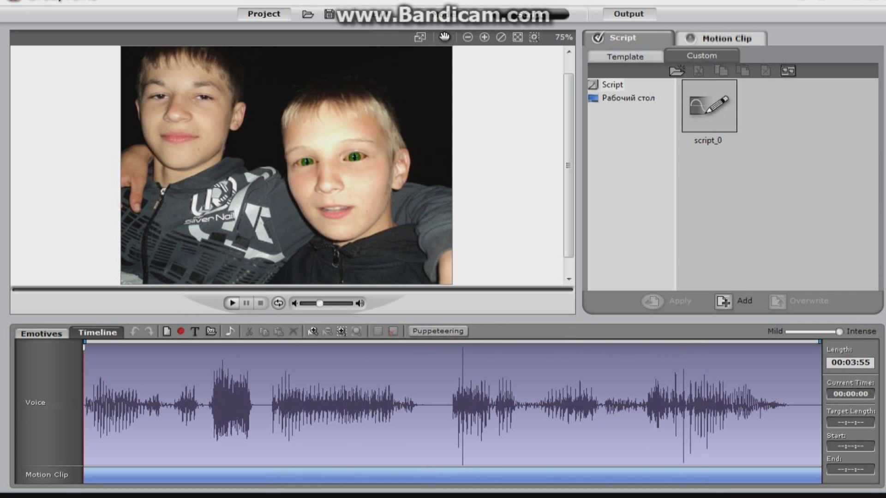
pyautogui.click(727, 39)
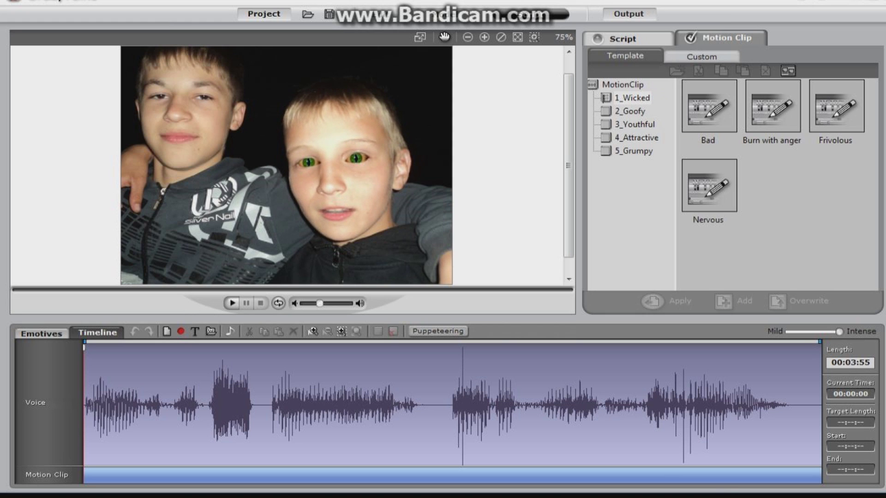
pyautogui.click(633, 151)
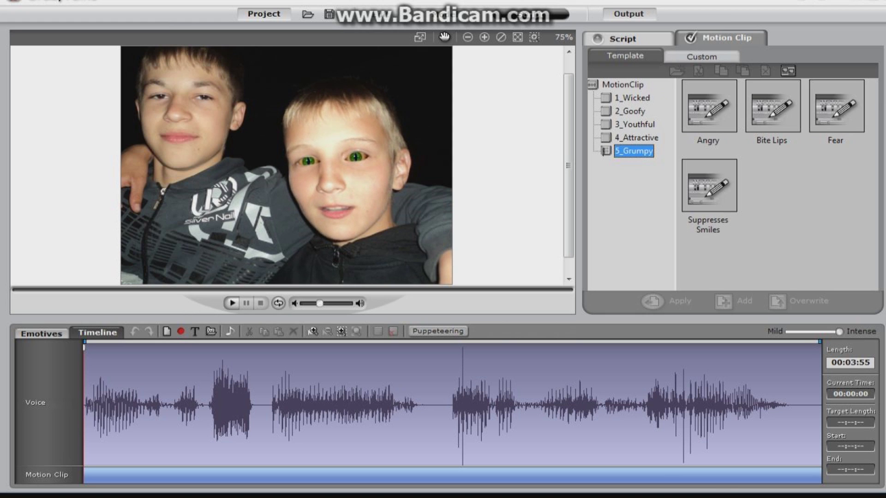
pyautogui.moveTo(713, 122); pyautogui.dragTo(86, 454)
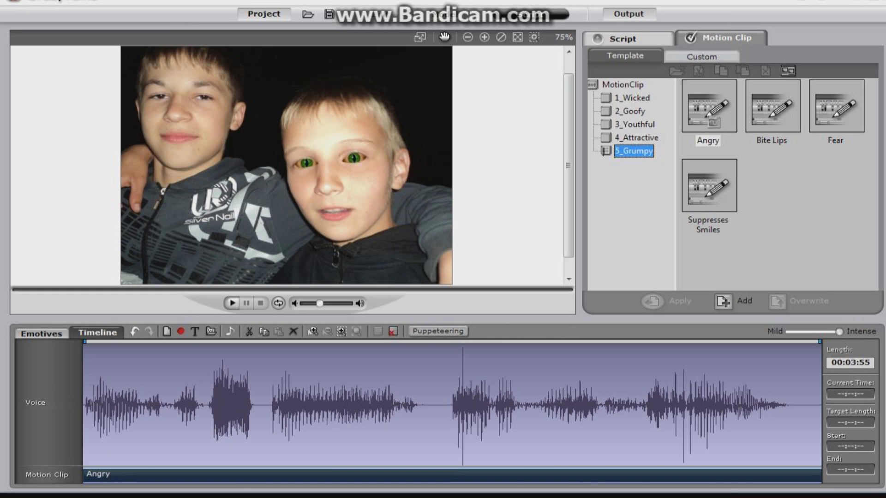
pyautogui.click(232, 303)
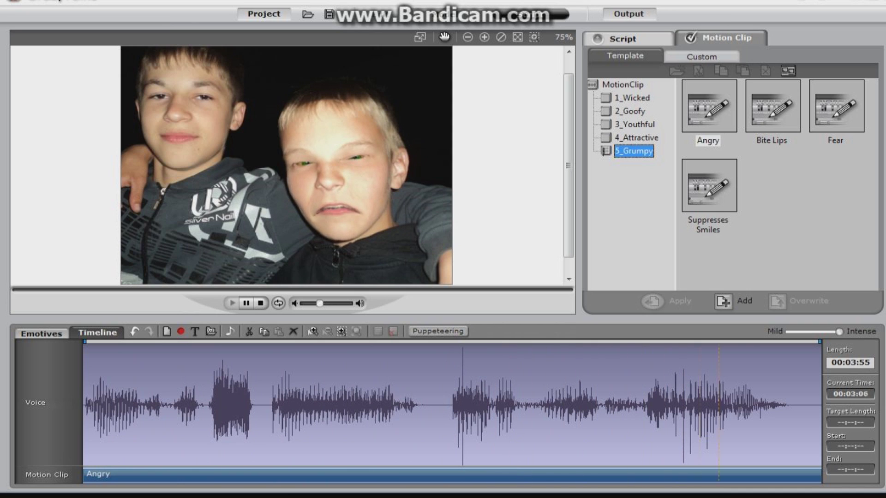
pyautogui.rightClick(173, 474)
pyautogui.click(206, 400)
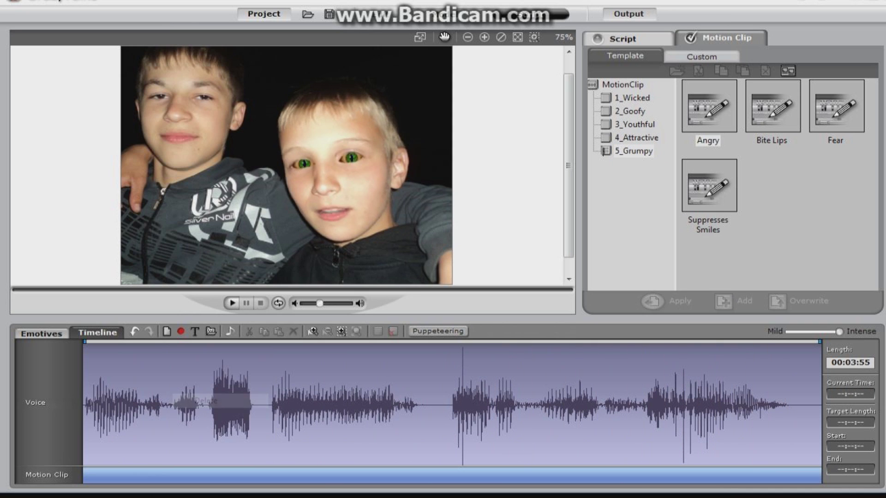
# - Try the Shy motion clip from 4_Attractive at the start of the Motion Clip track, preview it and delete it
pyautogui.click(636, 137)
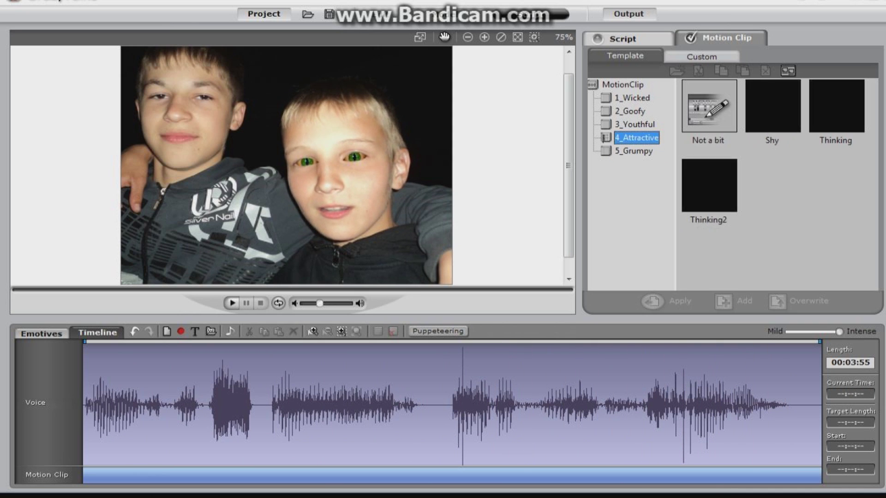
pyautogui.moveTo(773, 106); pyautogui.dragTo(93, 474)
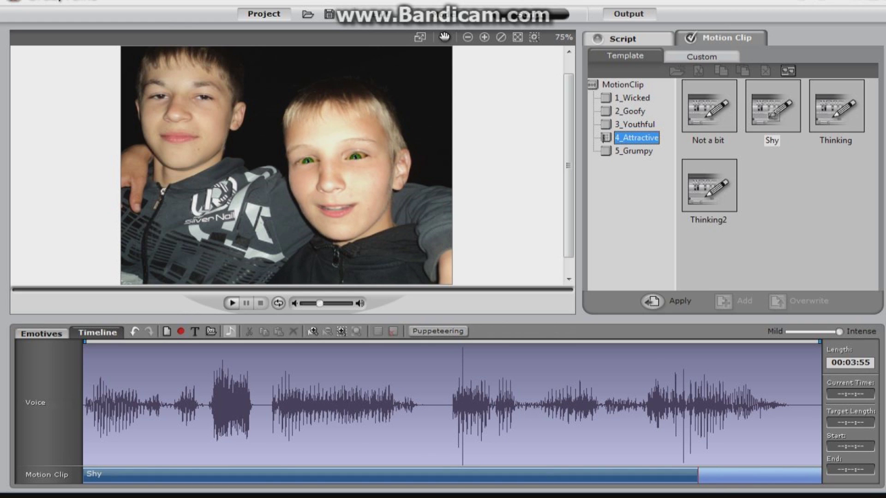
pyautogui.press('space')
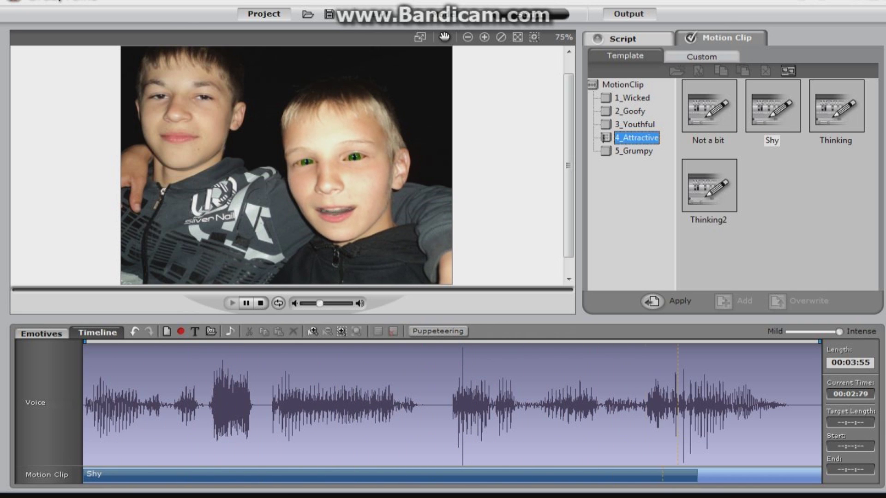
pyautogui.click(632, 98)
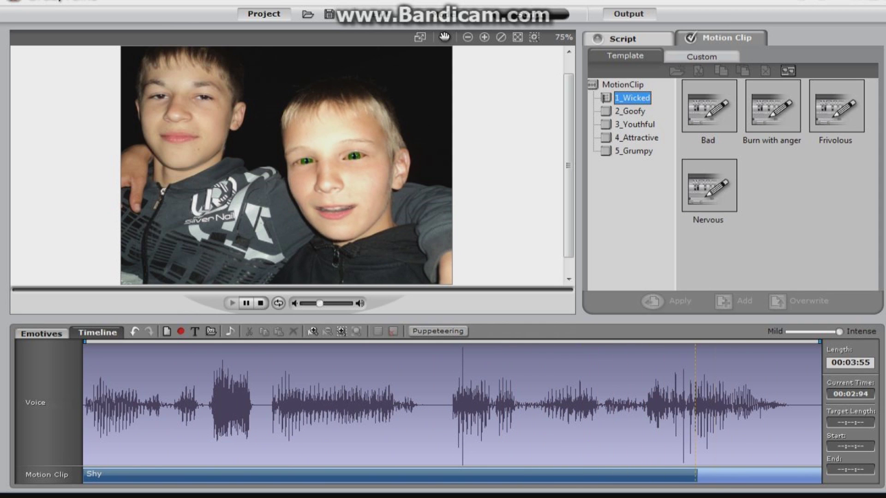
pyautogui.rightClick(424, 355)
pyautogui.click(459, 406)
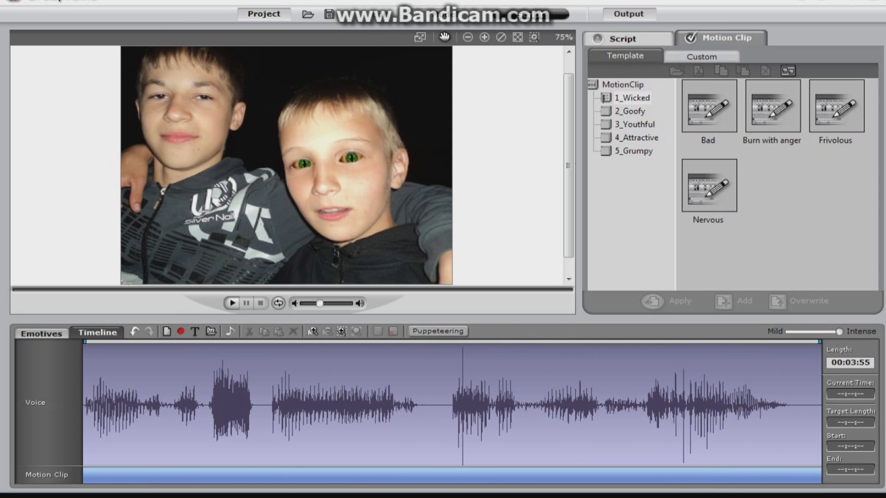
# - Try the Nervous motion clip from 1_Wicked near the start of the Motion Clip track, preview it and delete it
pyautogui.moveTo(720, 193); pyautogui.dragTo(111, 474)
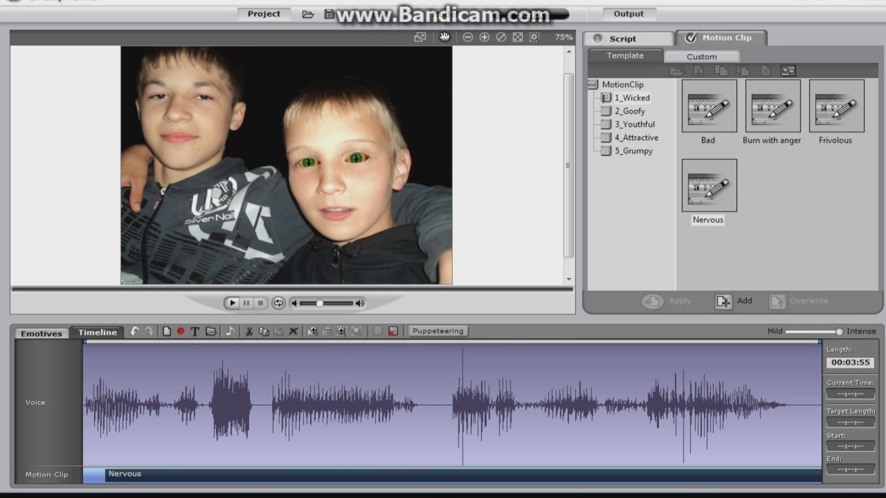
pyautogui.press('space')
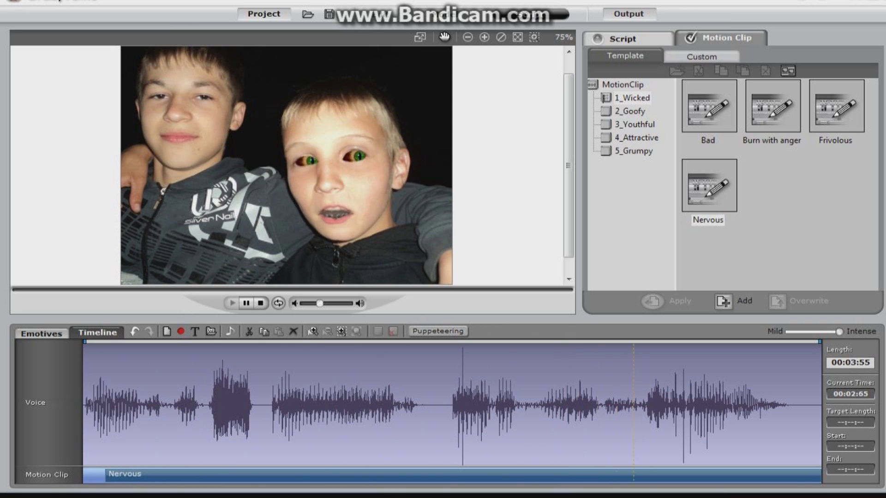
pyautogui.click(247, 303)
pyautogui.rightClick(314, 475)
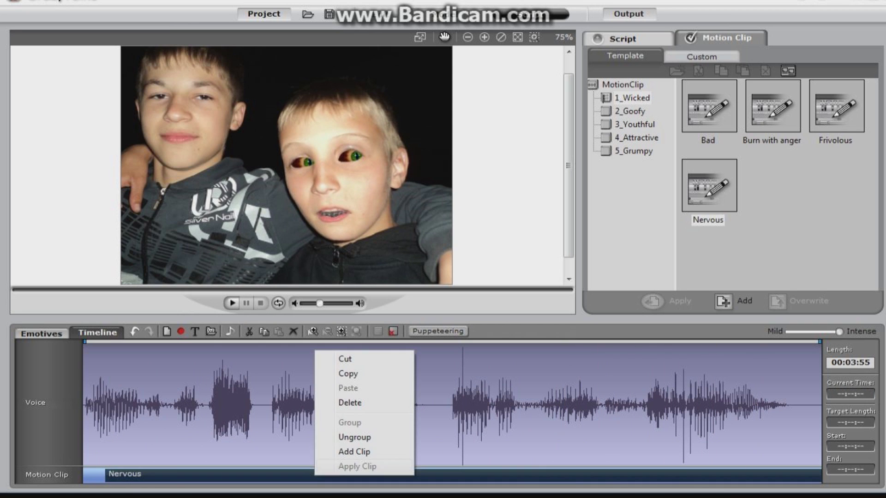
pyautogui.click(351, 403)
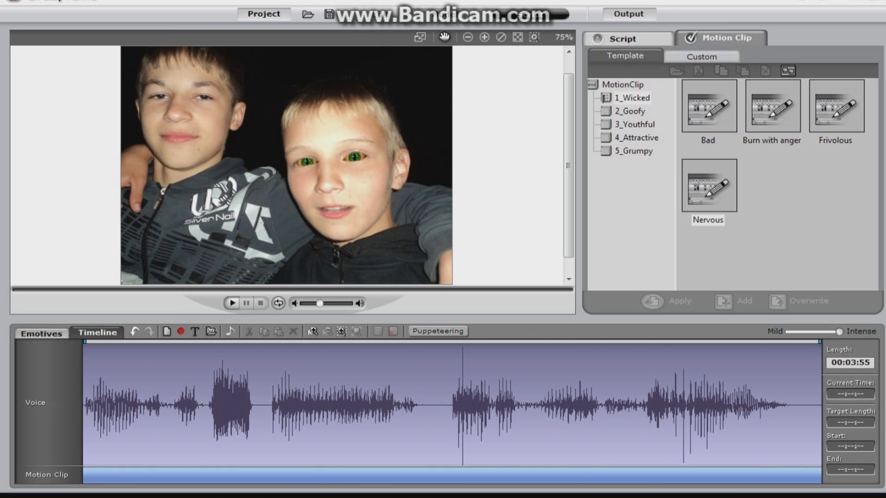
# - Place the Sad motion clip from 2_Goofy at the start of the Motion Clip track and preview it
pyautogui.click(630, 111)
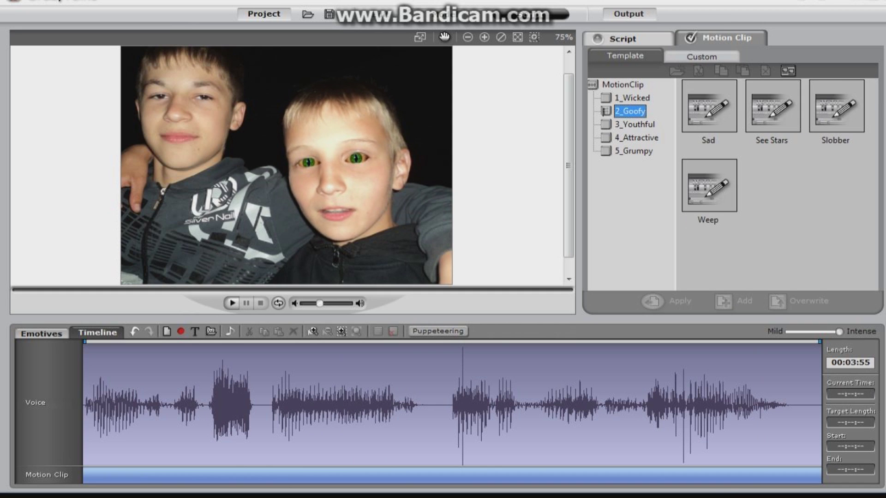
pyautogui.moveTo(708, 105); pyautogui.dragTo(84, 474)
pyautogui.click(232, 303)
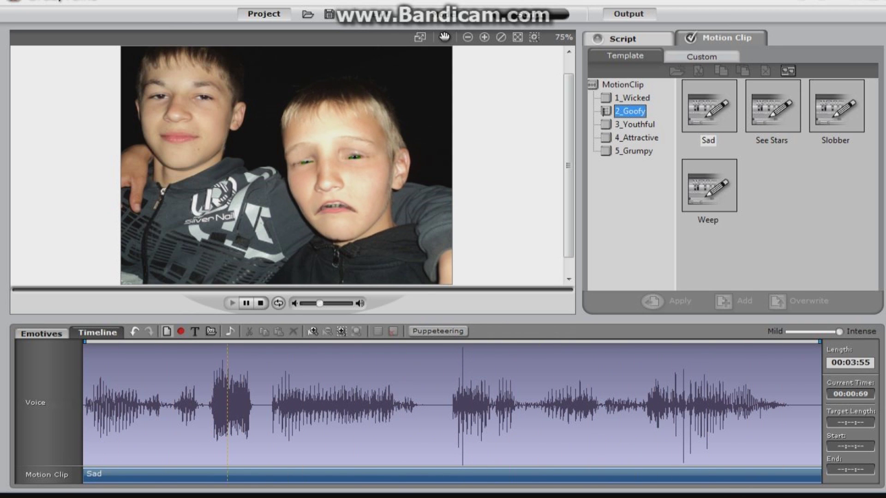
# - Try the Childlike motion clip from 3_Youthful at the start of the Motion Clip track and preview it enlarged in the output view
pyautogui.click(634, 124)
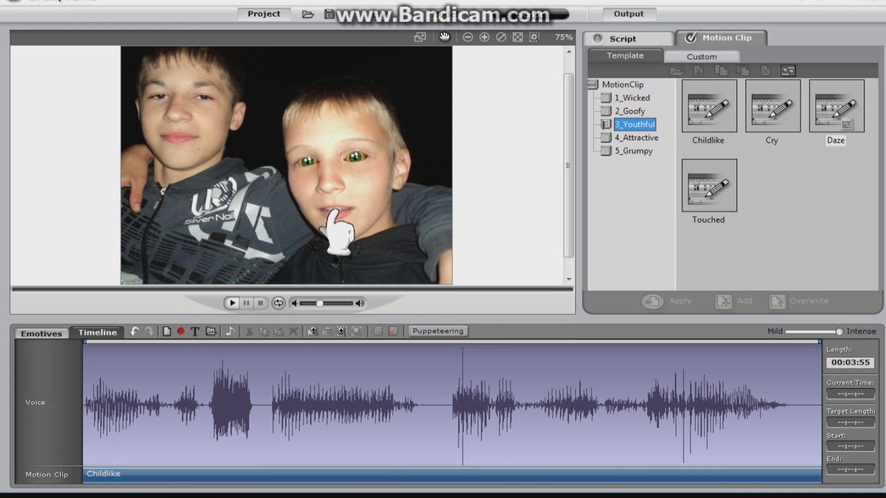
pyautogui.press('space')
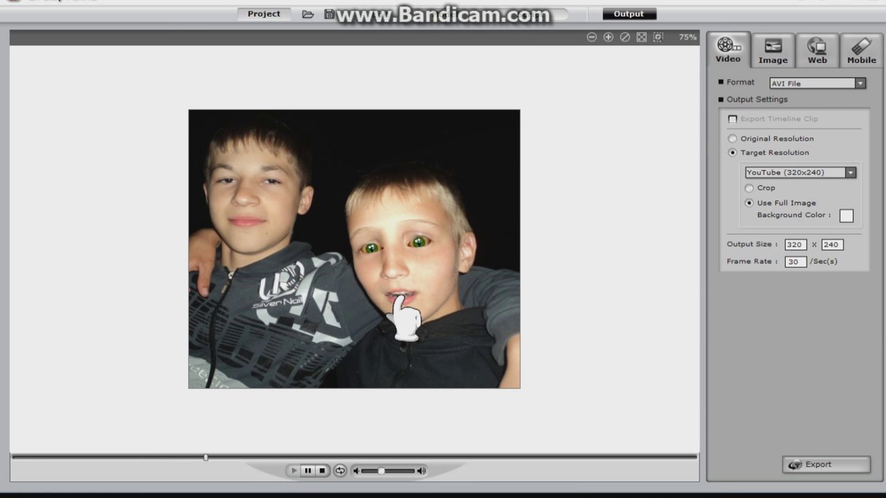
pyautogui.click(608, 37)
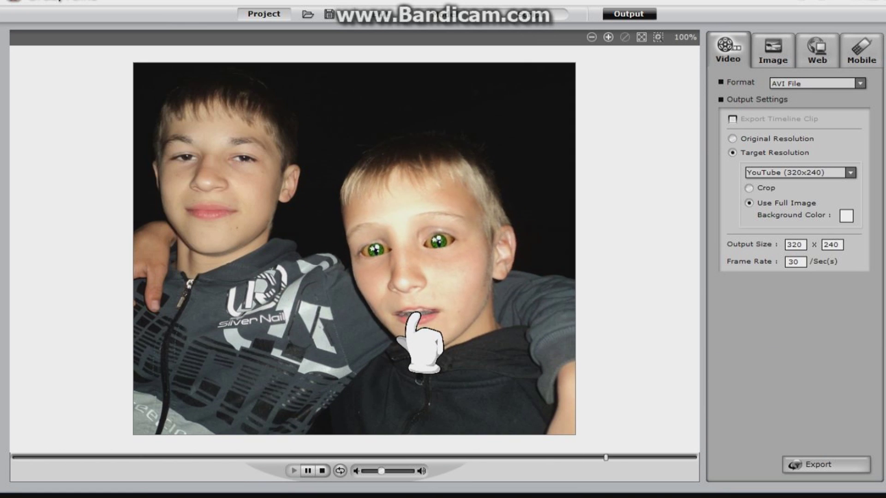
pyautogui.click(608, 37)
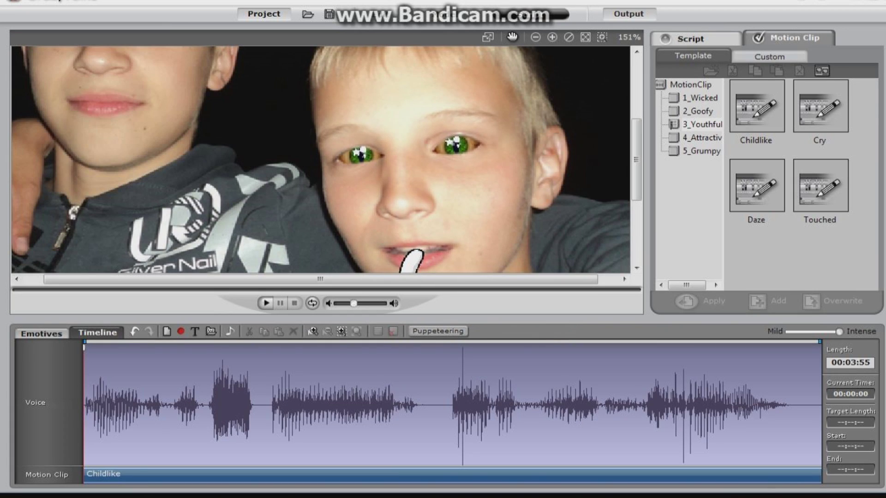
# - Delete all the stacked motion clips, including Childlike, Cry and Sad, from the Motion Clip track
pyautogui.rightClick(213, 475)
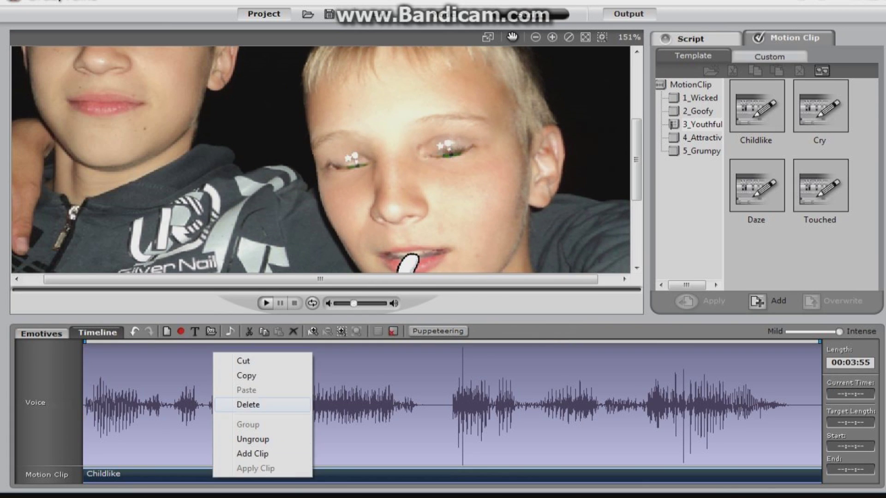
pyautogui.click(248, 405)
pyautogui.rightClick(260, 476)
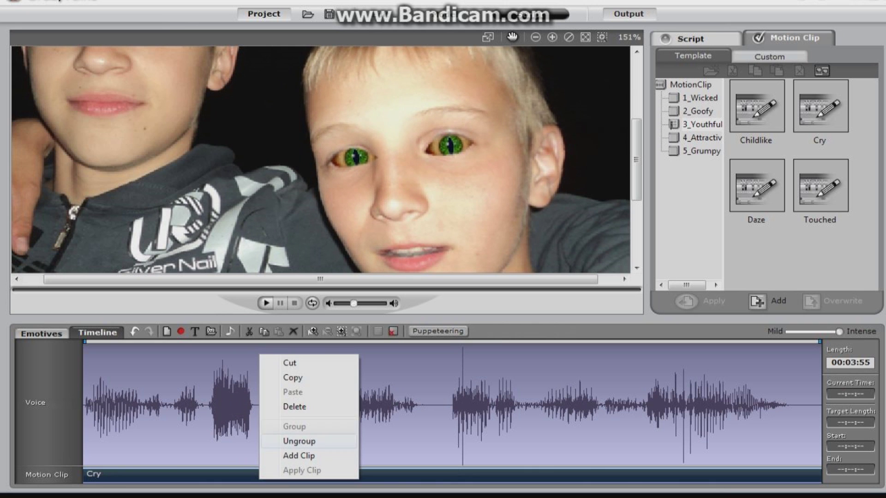
pyautogui.click(295, 407)
pyautogui.rightClick(263, 475)
pyautogui.click(295, 398)
pyautogui.rightClick(251, 475)
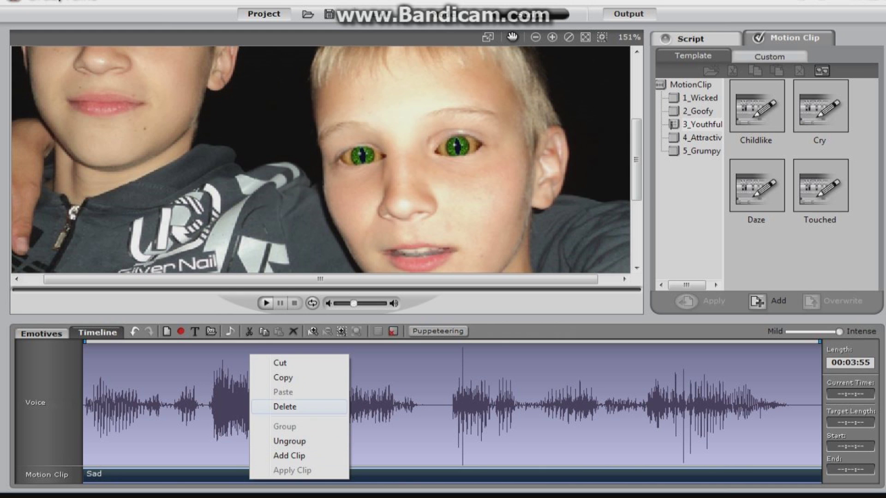
pyautogui.click(285, 407)
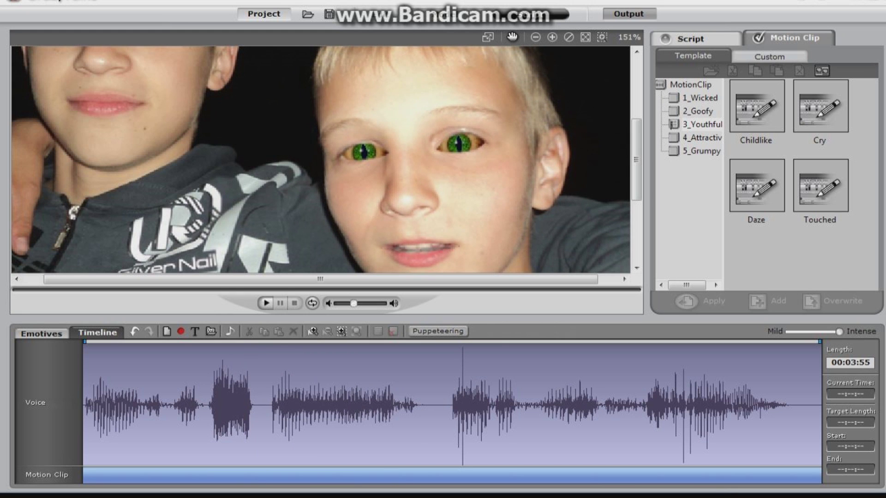
# - Preview the talking photo without motion clips in the output view
pyautogui.click(628, 13)
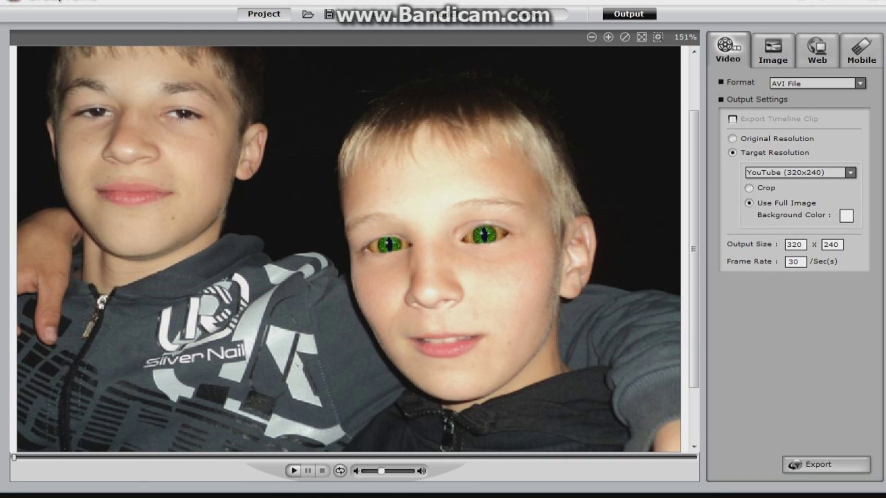
pyautogui.press('space')
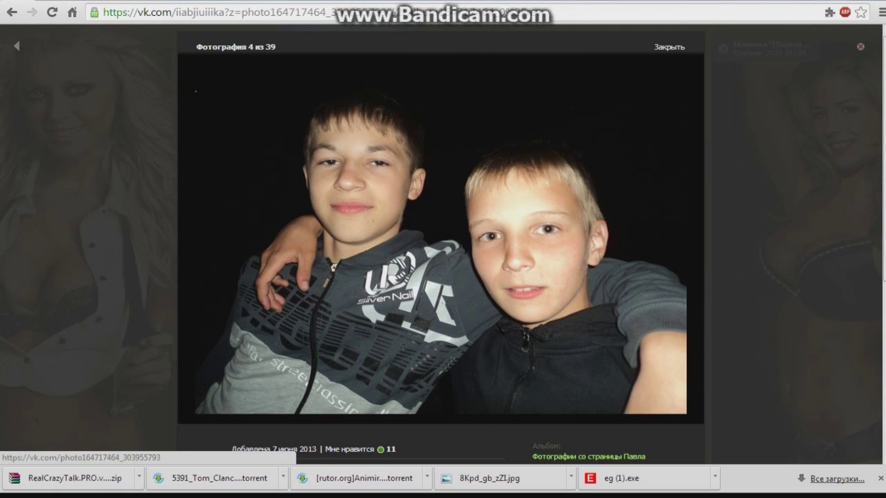
# - Try enlarging the browser page with the original photo to 125% and set the zoom back to 100%
pyautogui.click(881, 12)
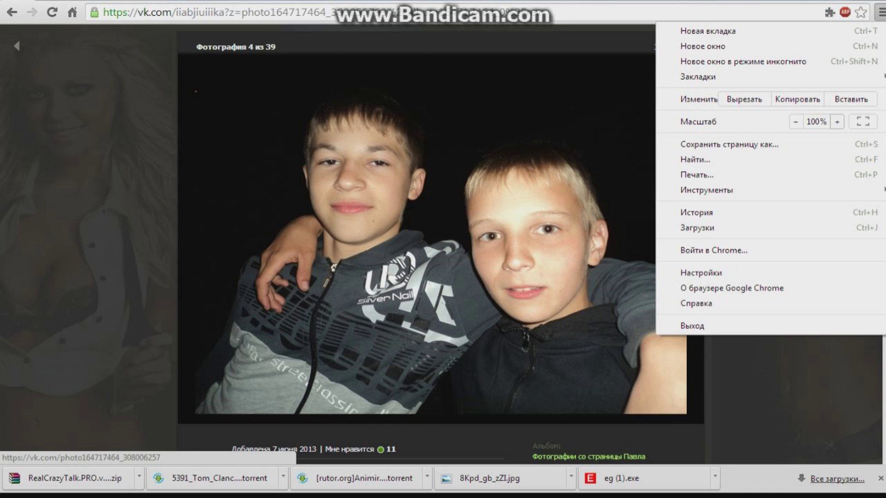
pyautogui.click(836, 122)
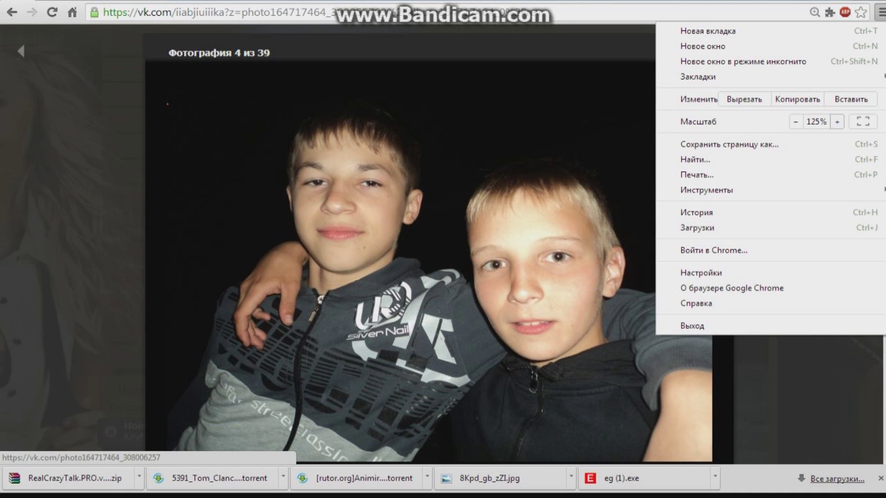
pyautogui.click(795, 122)
pyautogui.click(796, 121)
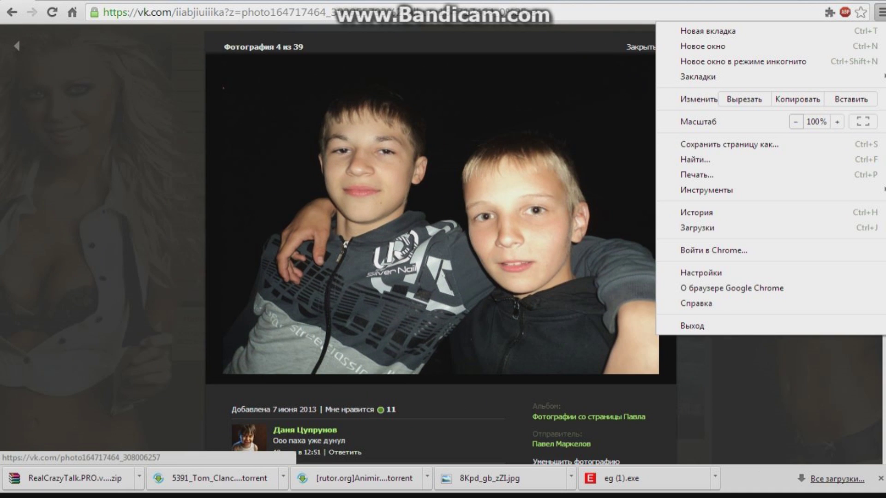
# - Browse the neighbouring photos in the VK photo viewer and return to the original photo of the two boys
pyautogui.click(441, 217)
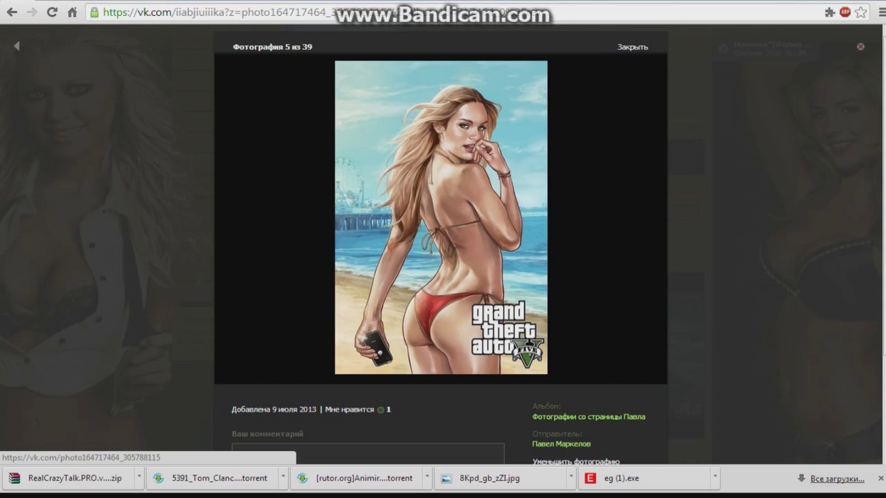
pyautogui.press('Right')
pyautogui.press('Left')
pyautogui.press('Left')
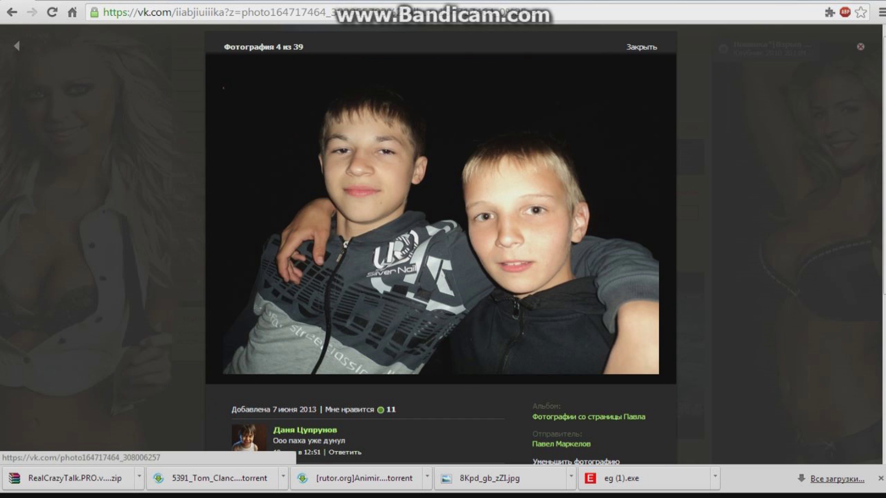